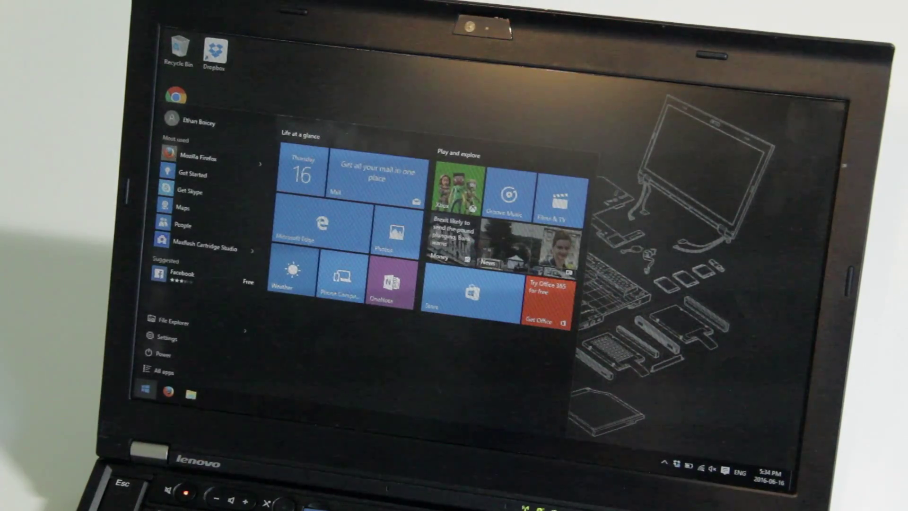
type("contr")
Show the System page from Control Panel, reporting Windows 10 Pro, i5-2540M and 8.00 GB RAM
key("Return")
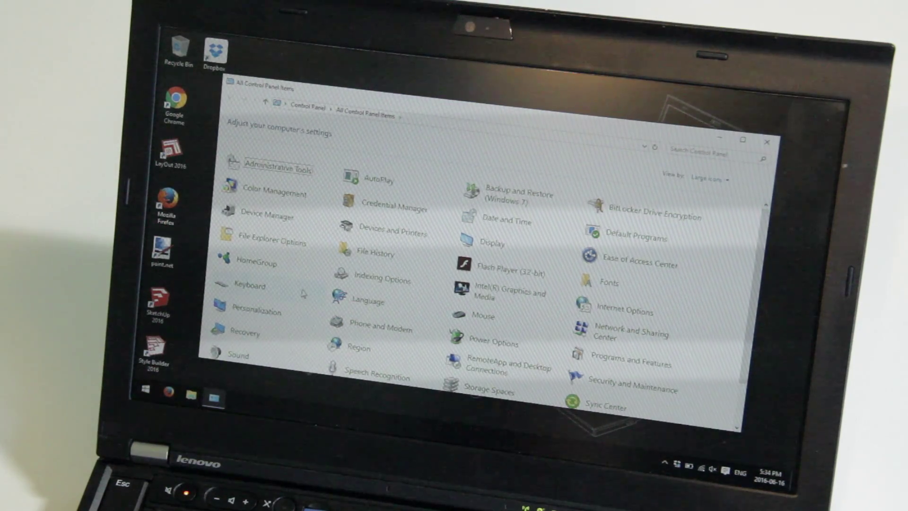
scroll(302, 294, "down", 2)
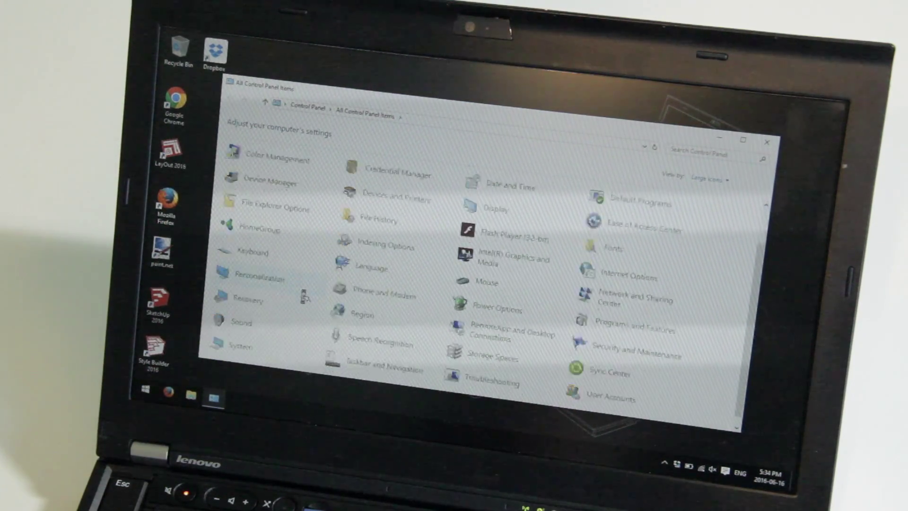
left_click(250, 337)
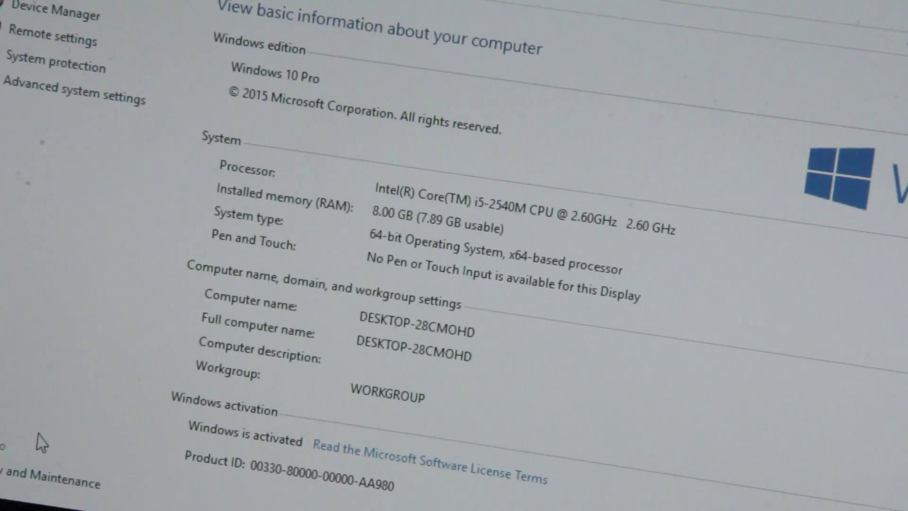